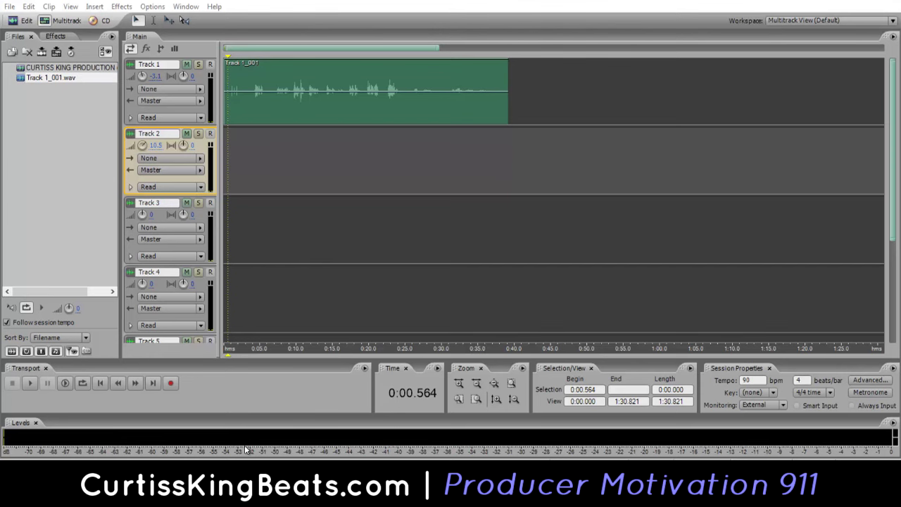
Step: Play back the Track 1 recording from about 3.6 seconds and again from 20 seconds
{"action": "left_click", "coordinate": [250, 152]}
{"action": "key", "text": "space"}
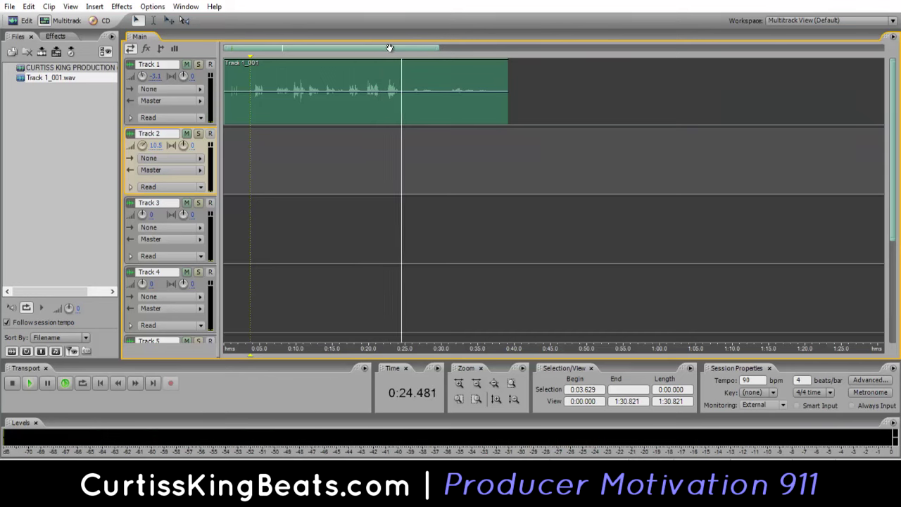
{"action": "key", "text": "space"}
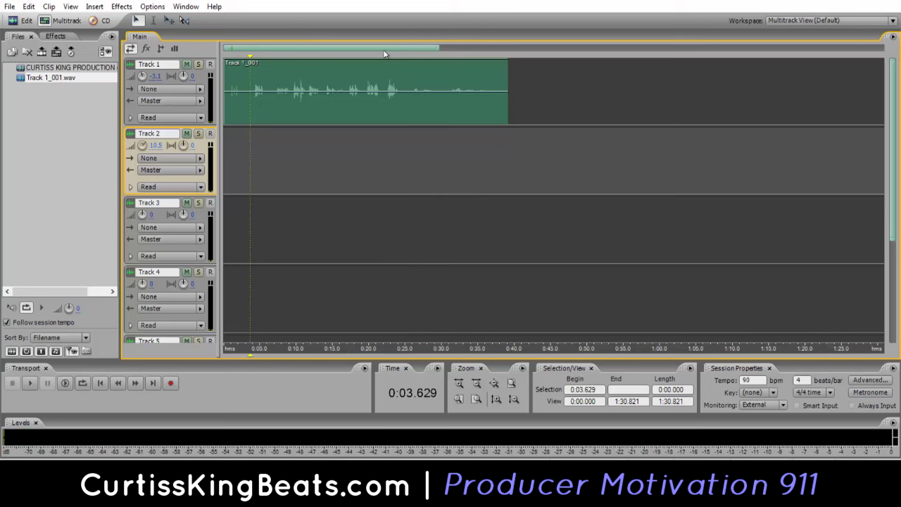
{"action": "left_click", "coordinate": [371, 91]}
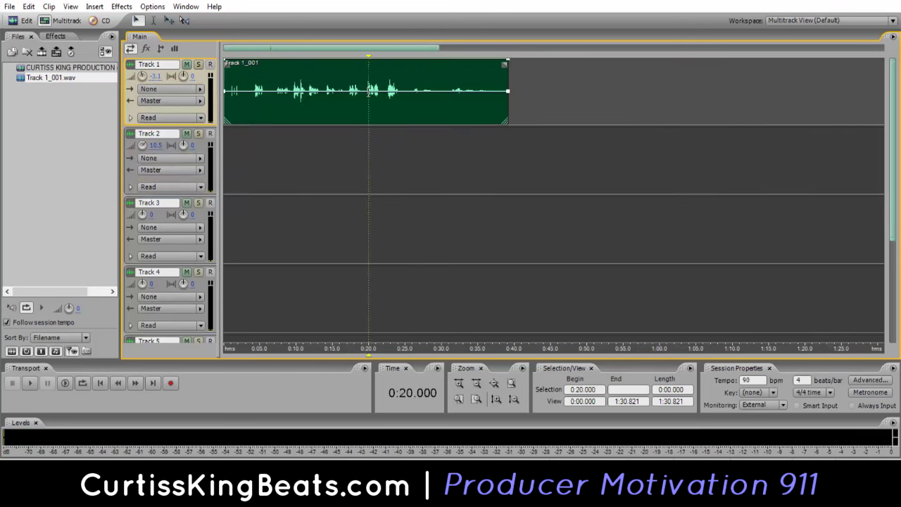
{"action": "key", "text": "space"}
{"action": "key", "text": "space"}
{"action": "scroll", "coordinate": [352, 50], "scroll_direction": "up", "scroll_amount": 3}
{"action": "left_click_drag", "start_coordinate": [352, 50], "coordinate": [339, 50]}
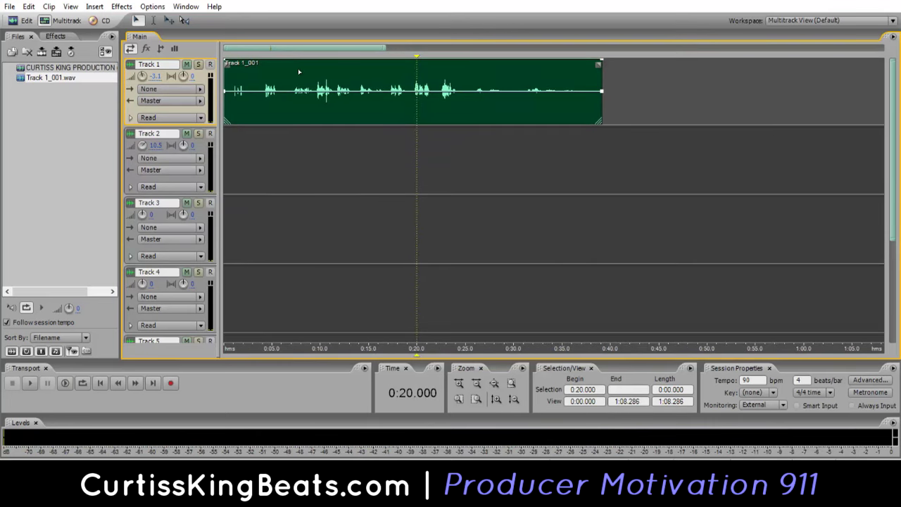
Step: Play Track 1 from about 9.3 seconds to audition the phrase that starts there
{"action": "left_click", "coordinate": [263, 90]}
{"action": "left_click", "coordinate": [313, 90]}
{"action": "key", "text": "space"}
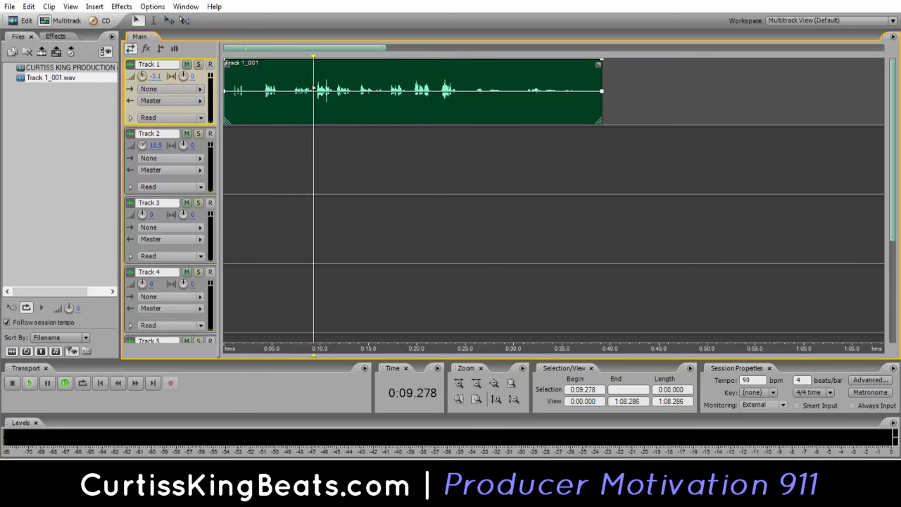
{"action": "scroll", "coordinate": [314, 48], "scroll_direction": "up", "scroll_amount": 4}
{"action": "scroll", "coordinate": [314, 48], "scroll_direction": "up", "scroll_amount": 2}
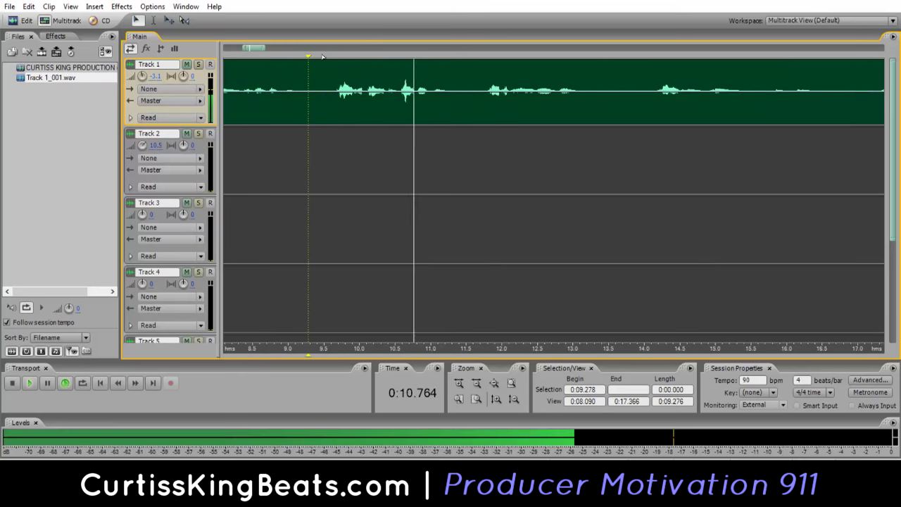
{"action": "key", "text": "space"}
Step: Open the Track 1 clip in the waveform editor around the phrase that starts near 9.6 seconds
{"action": "left_click", "coordinate": [331, 90]}
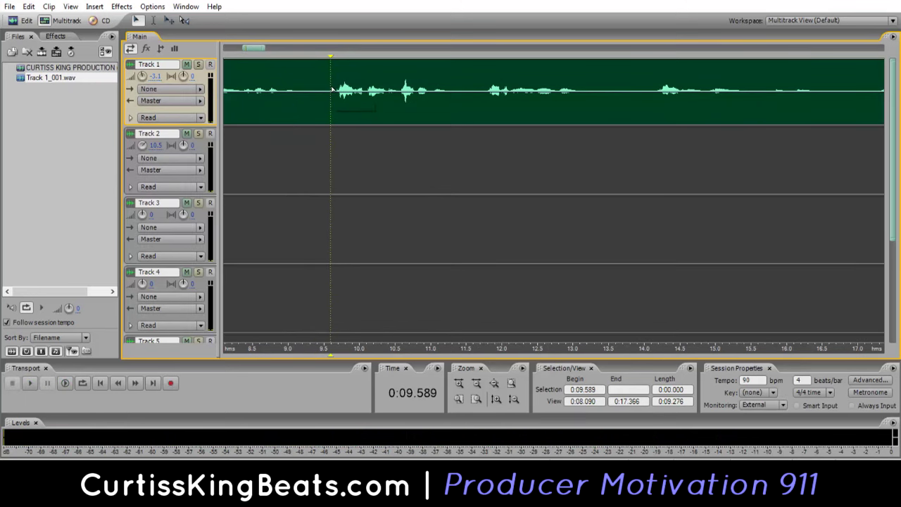
{"action": "scroll", "coordinate": [332, 45], "scroll_direction": "down", "scroll_amount": 2}
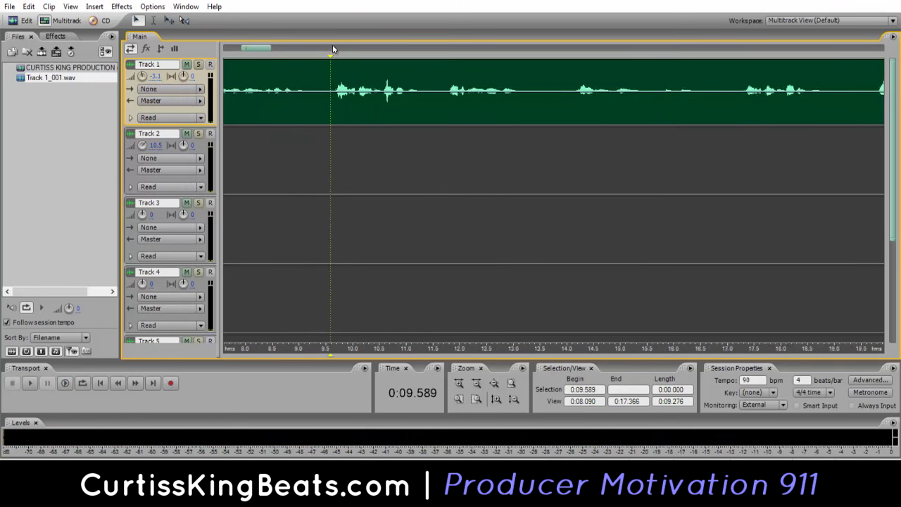
{"action": "double_click", "coordinate": [334, 88]}
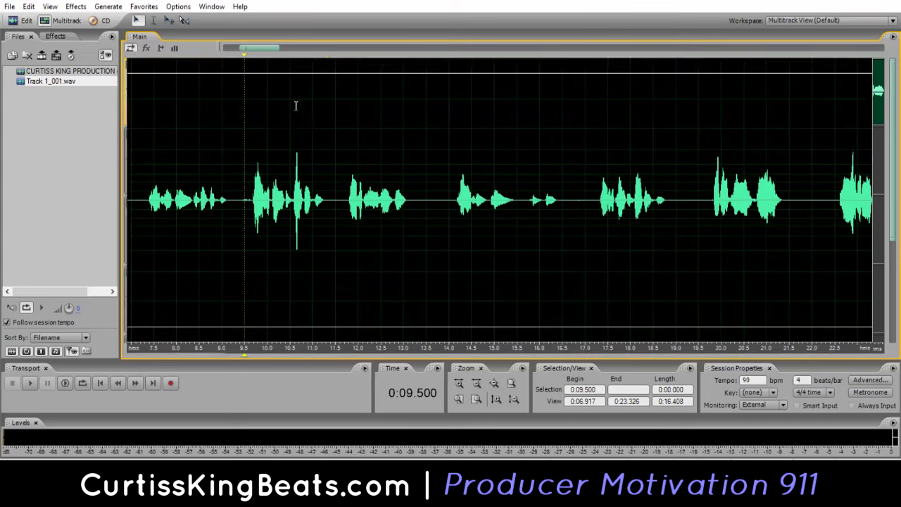
{"action": "scroll", "coordinate": [250, 55], "scroll_direction": "up", "scroll_amount": 4}
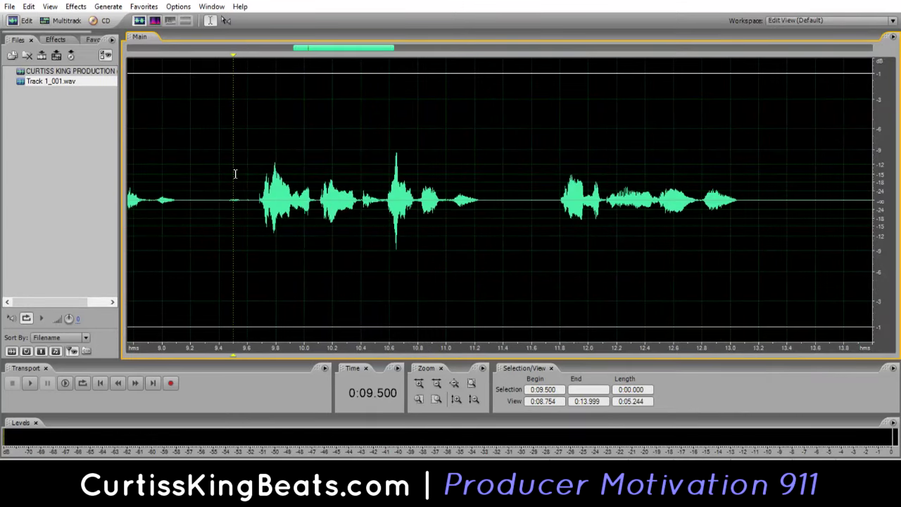
Step: Select the phrase from about 9.43 to 11.40 seconds, audition it on loop, and copy it to a new file
{"action": "left_click_drag", "start_coordinate": [225, 195], "coordinate": [503, 202]}
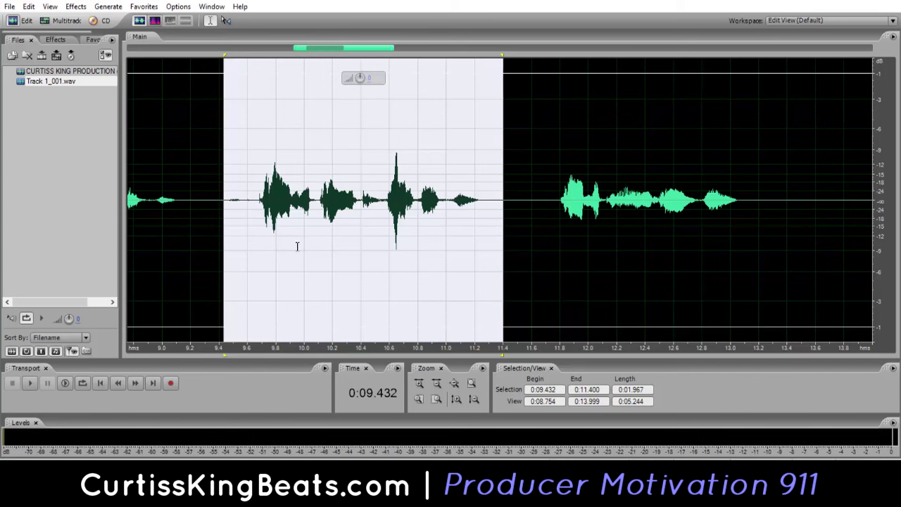
{"action": "left_click", "coordinate": [82, 383]}
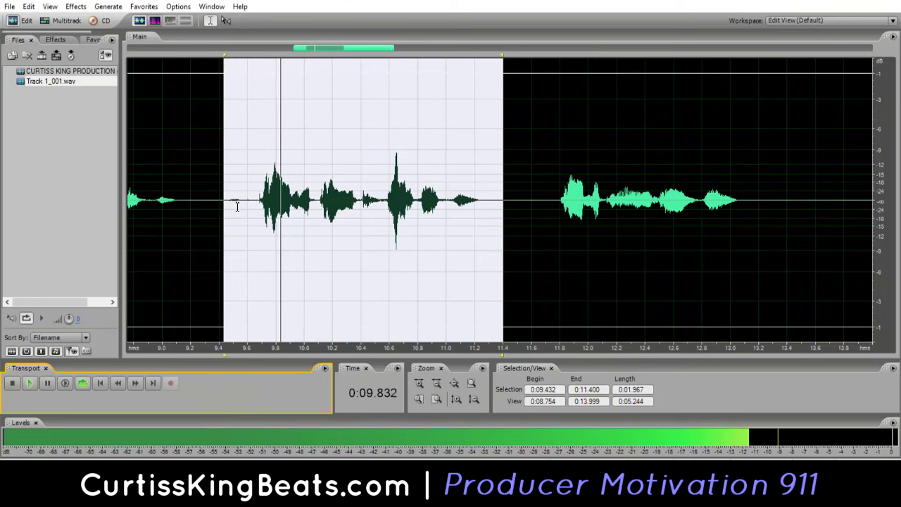
{"action": "key", "text": "space"}
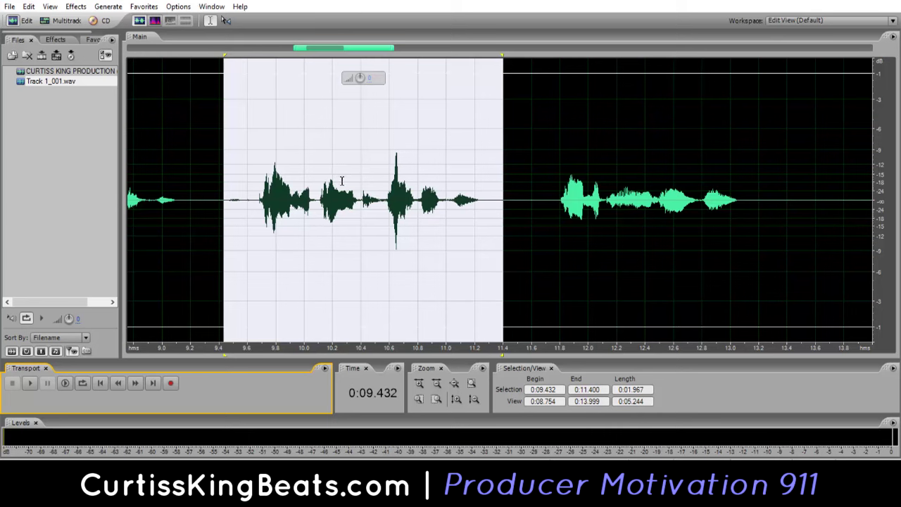
{"action": "right_click", "coordinate": [377, 175]}
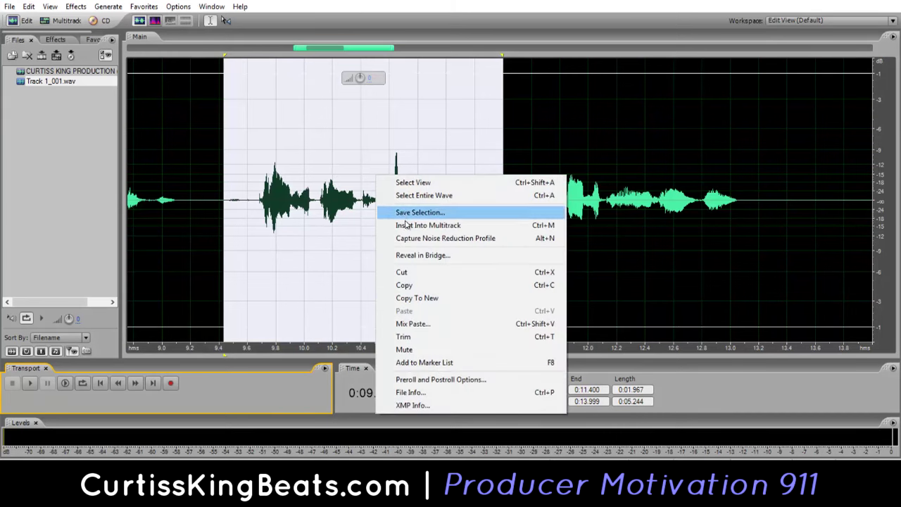
{"action": "left_click", "coordinate": [433, 299]}
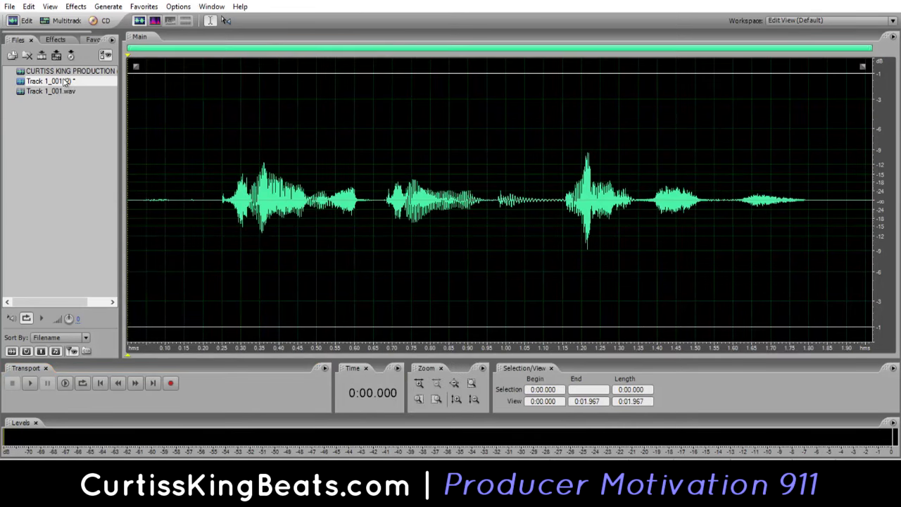
Step: Close the CURTISS KING PRODUCTION file and play the copied phrase from about 0.2 seconds
{"action": "right_click", "coordinate": [68, 71]}
{"action": "left_click", "coordinate": [98, 75]}
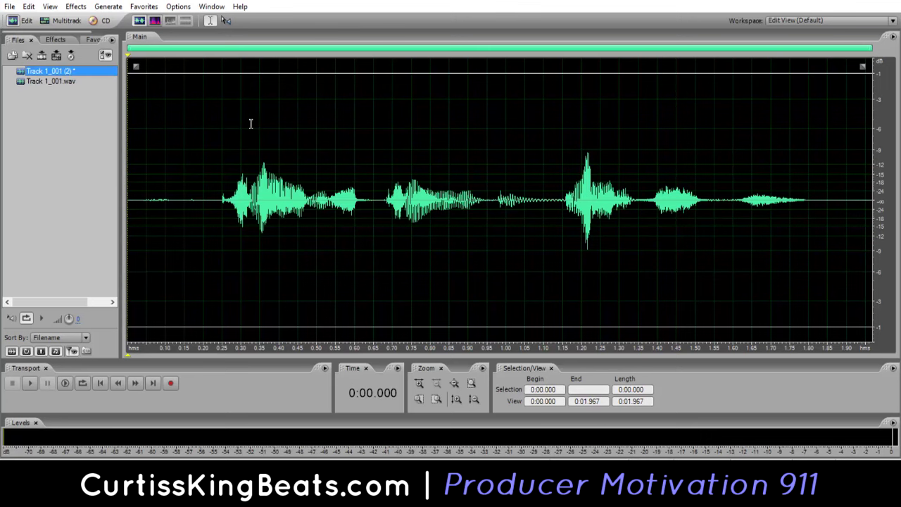
{"action": "left_click", "coordinate": [208, 203]}
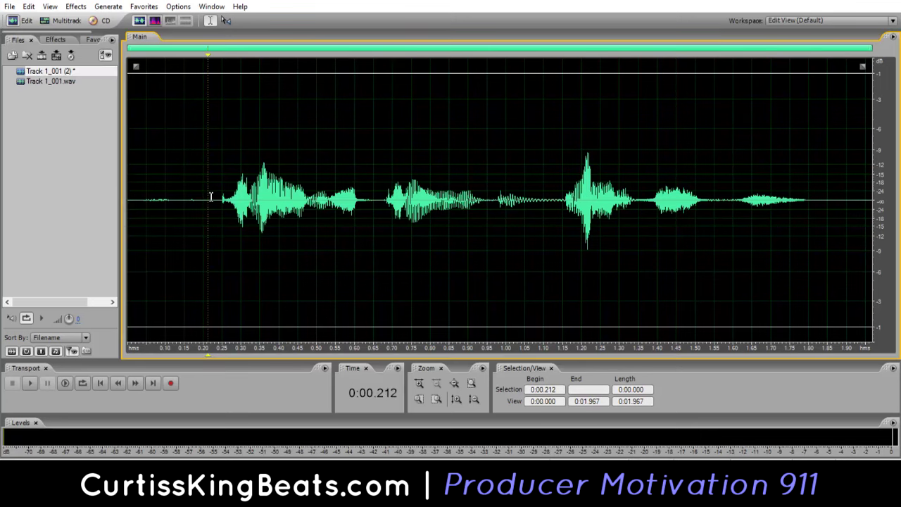
{"action": "key", "text": "space"}
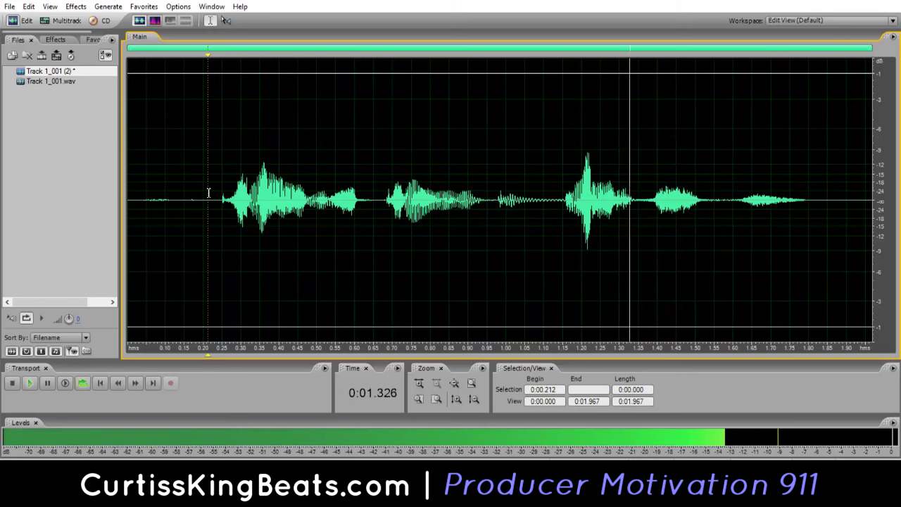
{"action": "key", "text": "space"}
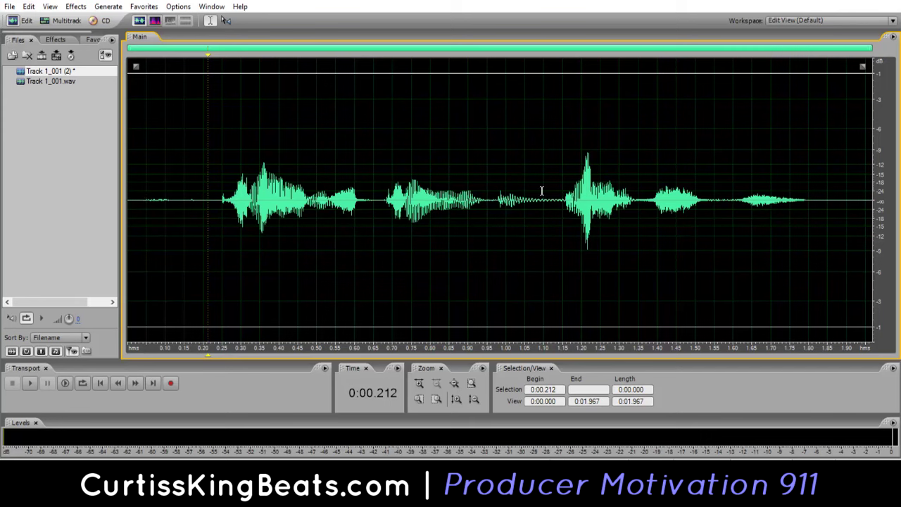
Step: Delete the first 0.137 seconds of the copied phrase and apply a Fade In to its new first 0.1 seconds
{"action": "left_click_drag", "start_coordinate": [181, 197], "coordinate": [28, 198]}
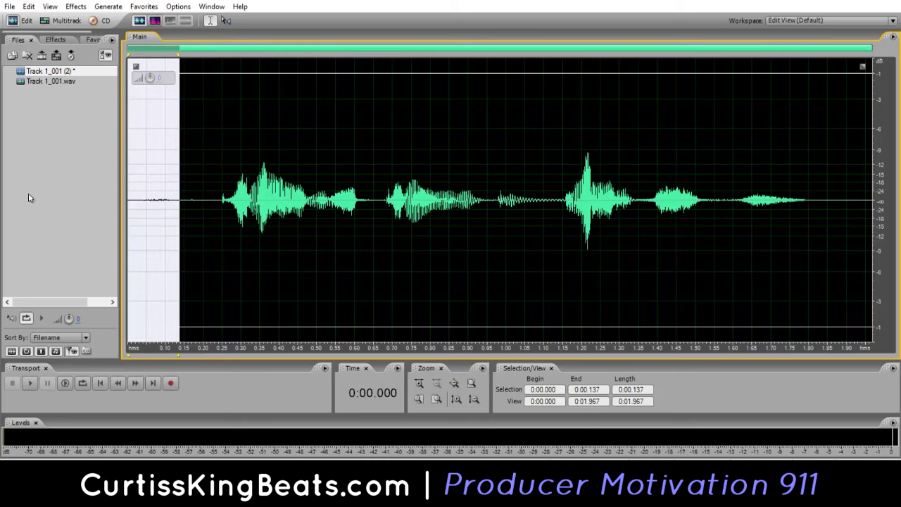
{"action": "key", "text": "Delete"}
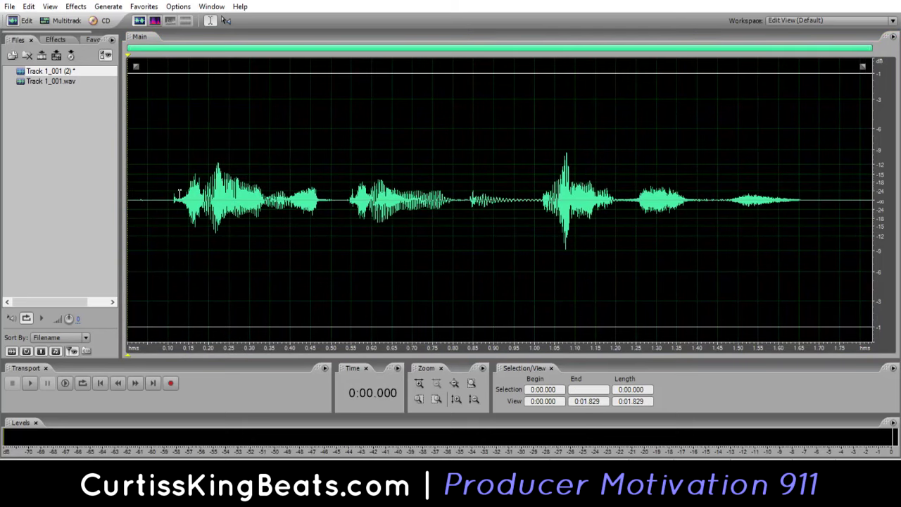
{"action": "left_click_drag", "start_coordinate": [170, 195], "coordinate": [18, 200]}
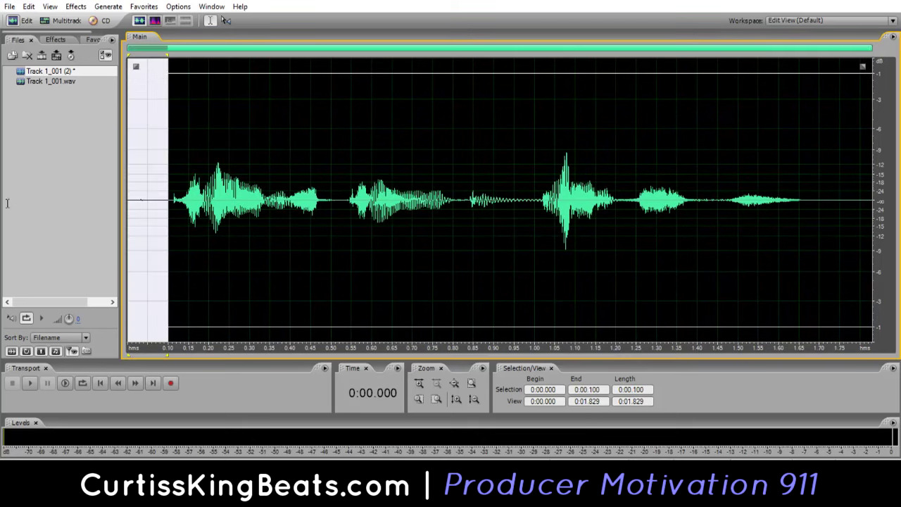
{"action": "left_click", "coordinate": [90, 40]}
{"action": "left_click", "coordinate": [28, 64]}
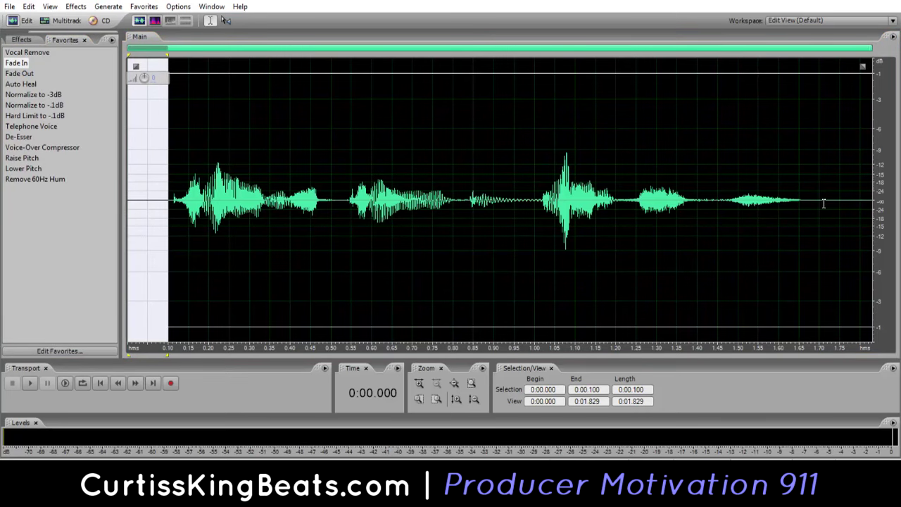
Step: Apply a Fade Out to the quiet tail from about 1.7 seconds to the end of the phrase
{"action": "left_click_drag", "start_coordinate": [819, 204], "coordinate": [876, 204]}
{"action": "left_click", "coordinate": [19, 73]}
{"action": "left_click", "coordinate": [277, 155]}
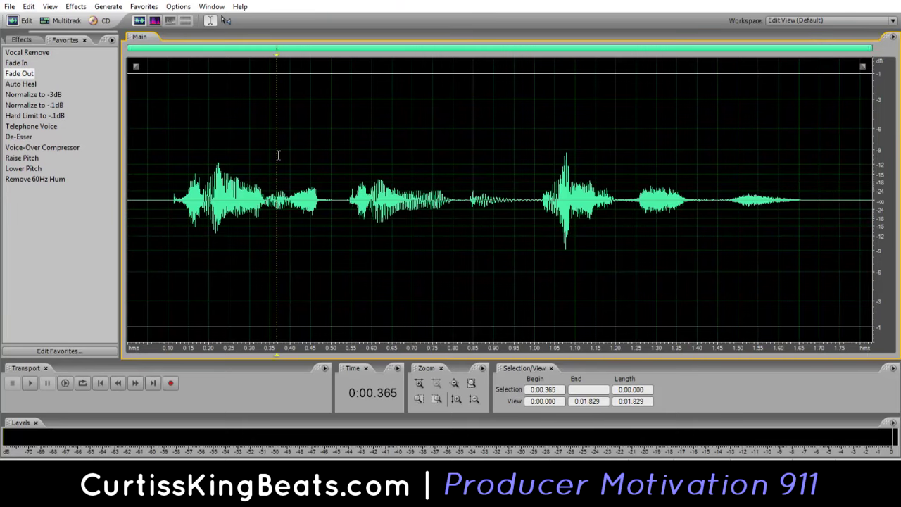
Step: Select the entire phrase, play it, and load the De-Esser preset in the Multiband Compressor
{"action": "key", "text": "ctrl+a"}
{"action": "key", "text": "space"}
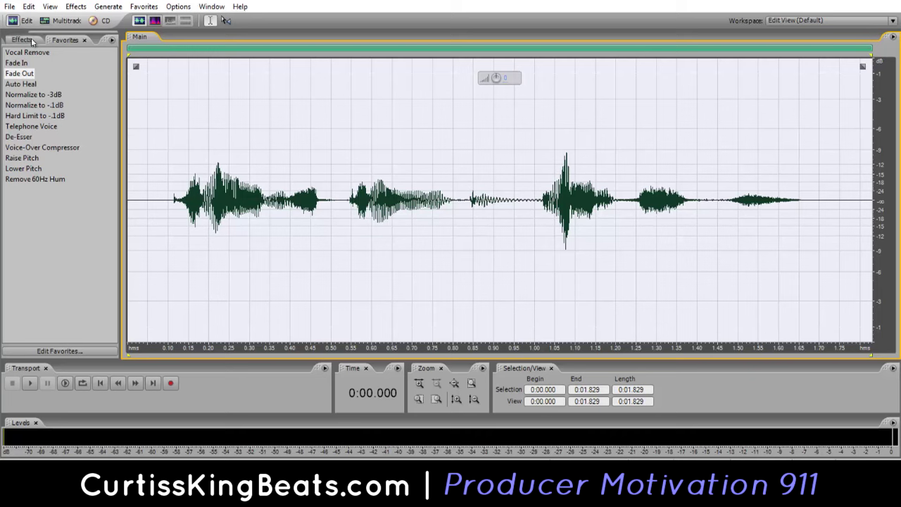
{"action": "left_click", "coordinate": [24, 40]}
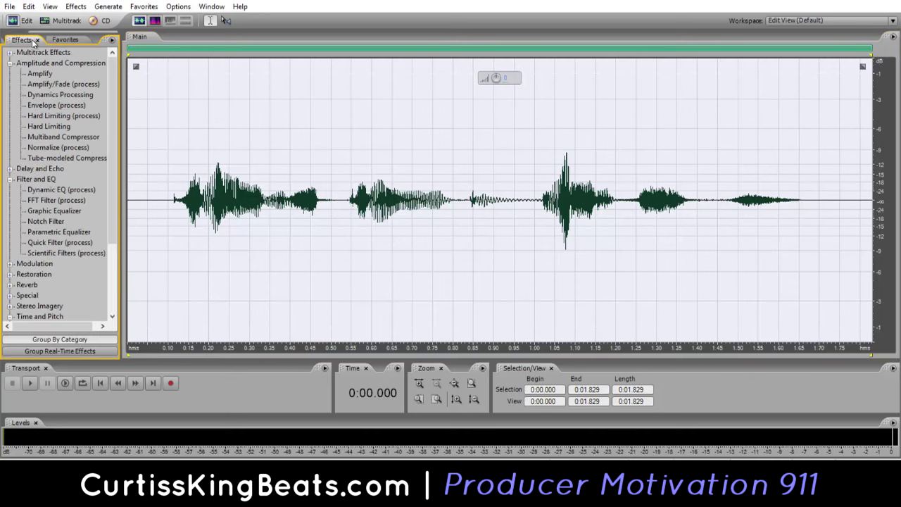
{"action": "double_click", "coordinate": [55, 135]}
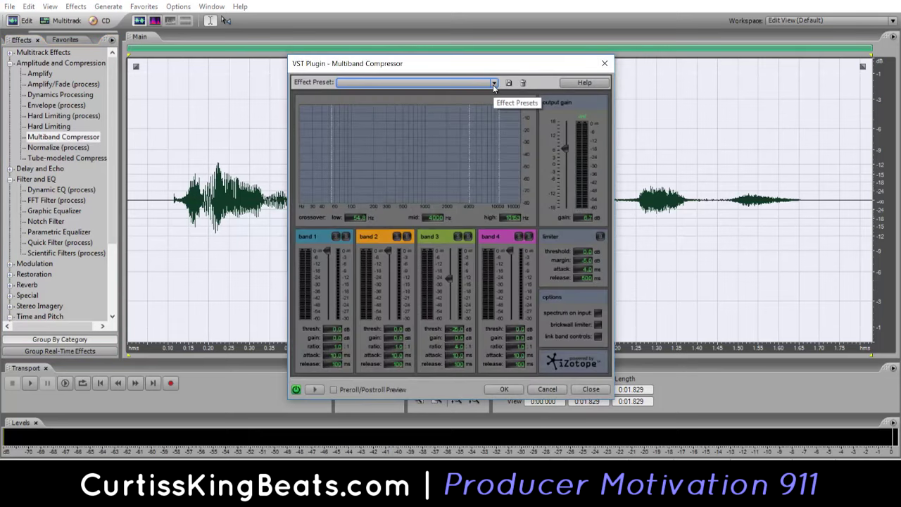
{"action": "left_click", "coordinate": [494, 84]}
{"action": "left_click", "coordinate": [460, 109]}
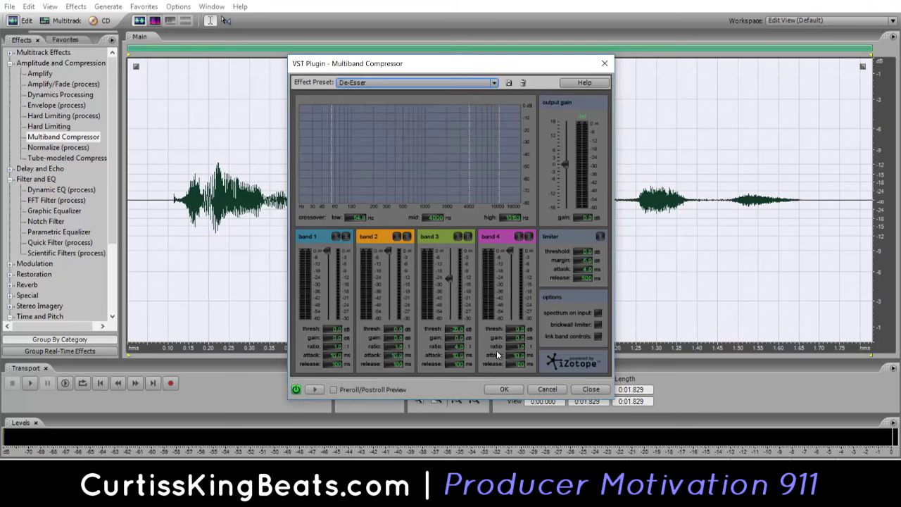
Step: Preview the de-essing, raise the compressor's output gain to about 4 dB, and apply the effect to the phrase
{"action": "left_click", "coordinate": [316, 389]}
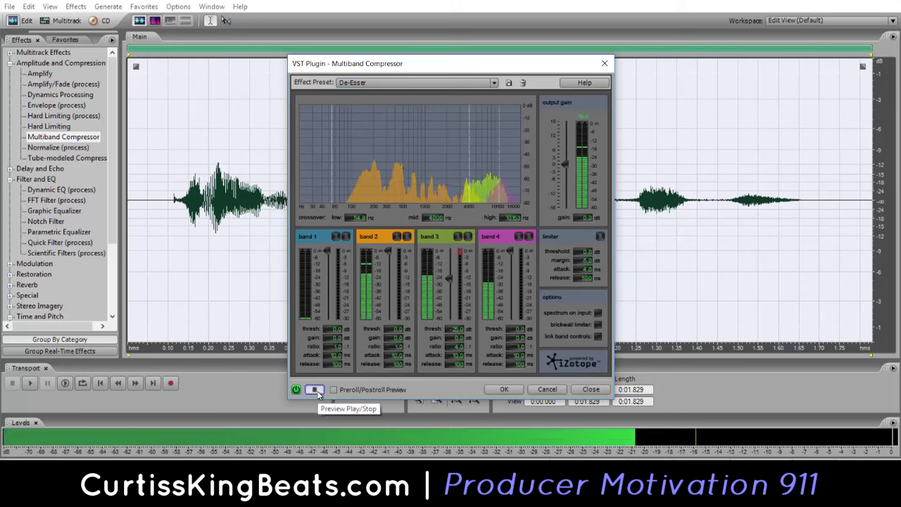
{"action": "left_click", "coordinate": [319, 390]}
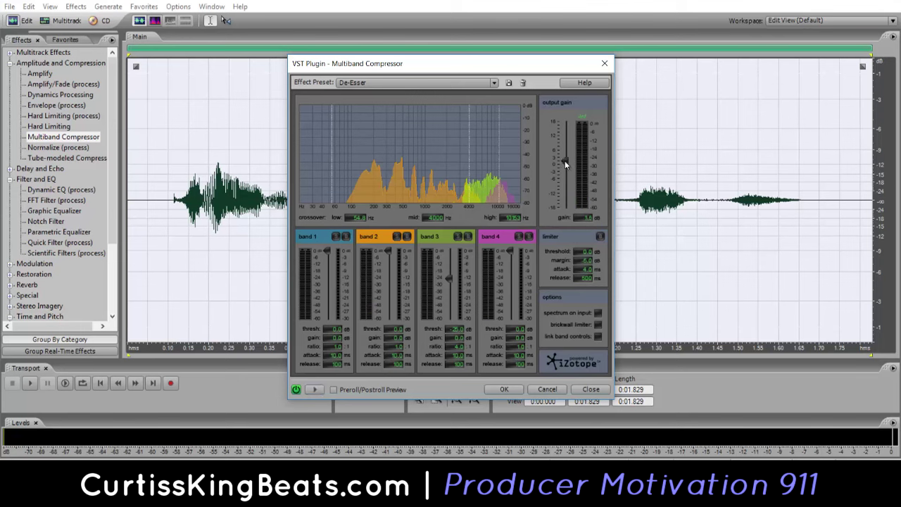
{"action": "left_click_drag", "start_coordinate": [565, 160], "coordinate": [564, 158]}
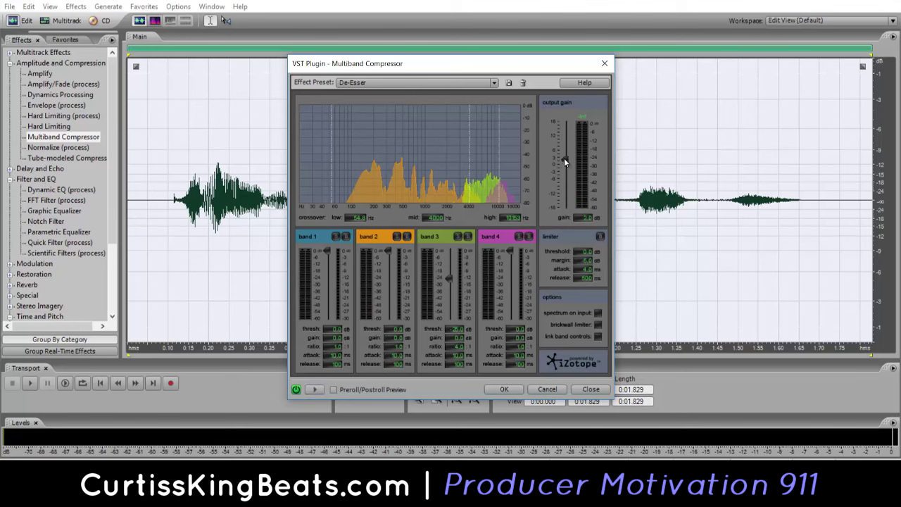
{"action": "left_click", "coordinate": [314, 390]}
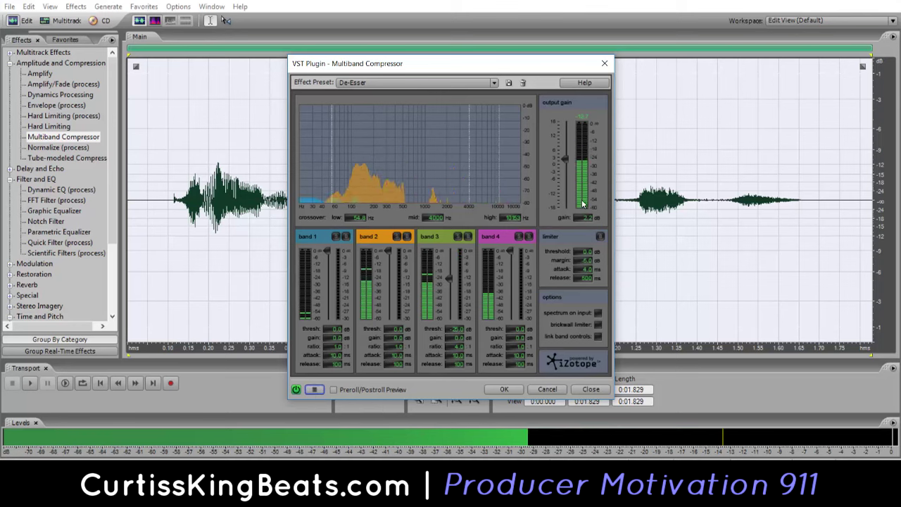
{"action": "left_click_drag", "start_coordinate": [568, 161], "coordinate": [566, 156]}
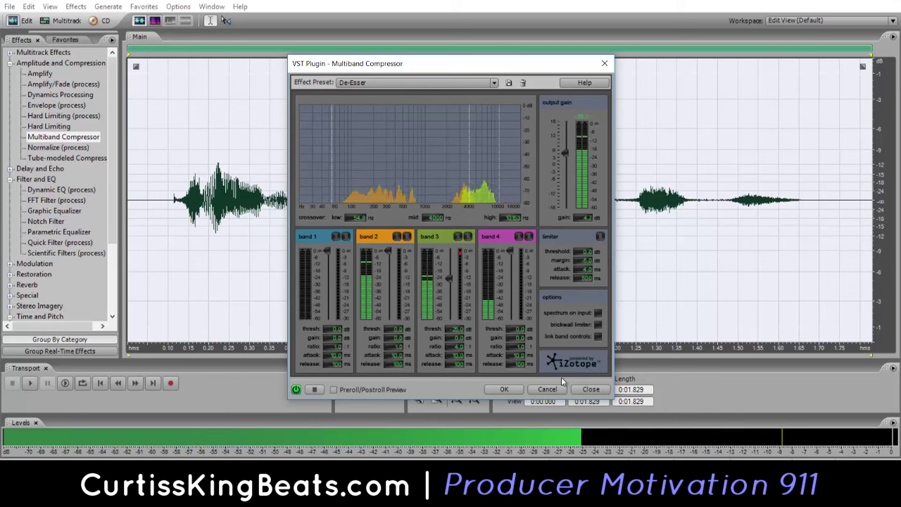
{"action": "left_click", "coordinate": [509, 390]}
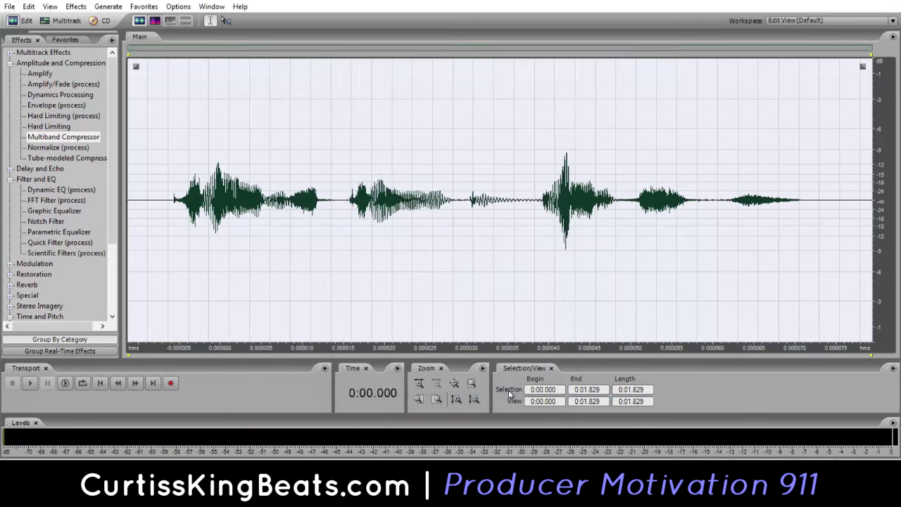
Step: Apply the FFT Filter to the phrase with the Mastering - Gentle & Wide preset, previewing it first
{"action": "double_click", "coordinate": [43, 201]}
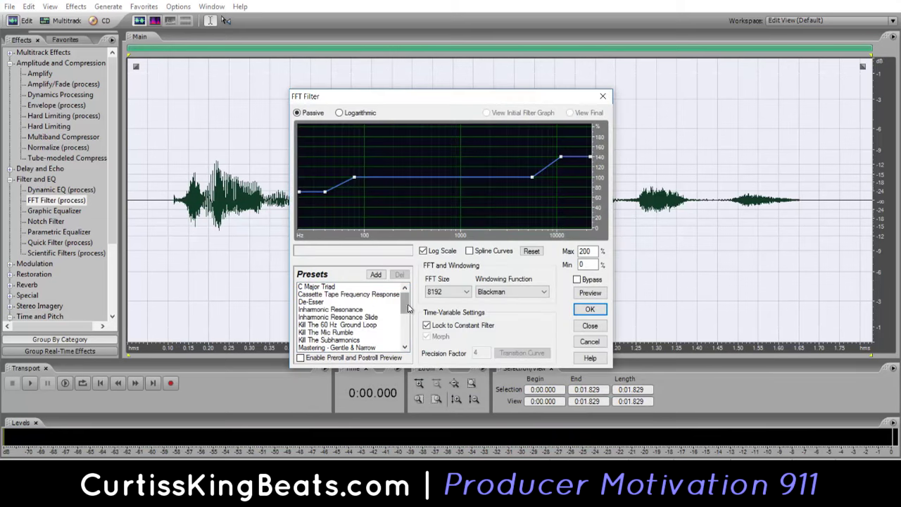
{"action": "left_click_drag", "start_coordinate": [407, 310], "coordinate": [408, 315]}
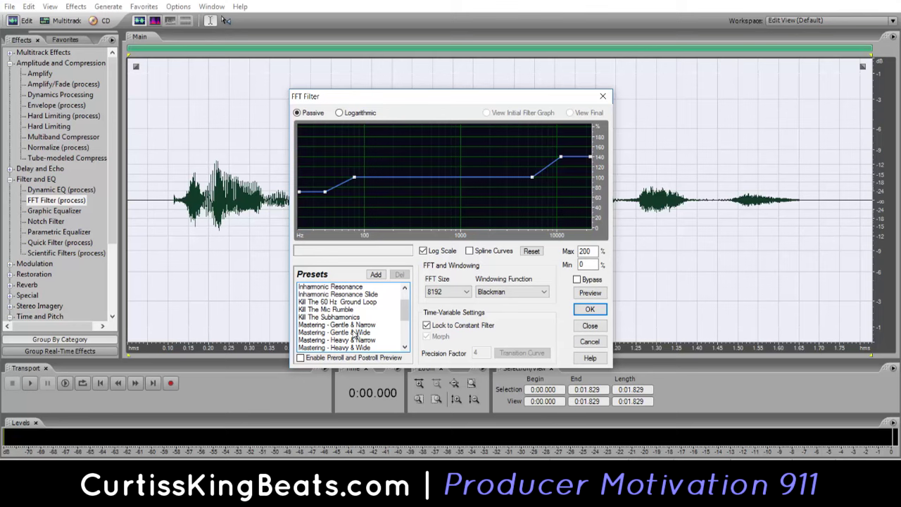
{"action": "left_click", "coordinate": [352, 333]}
{"action": "left_click", "coordinate": [589, 294]}
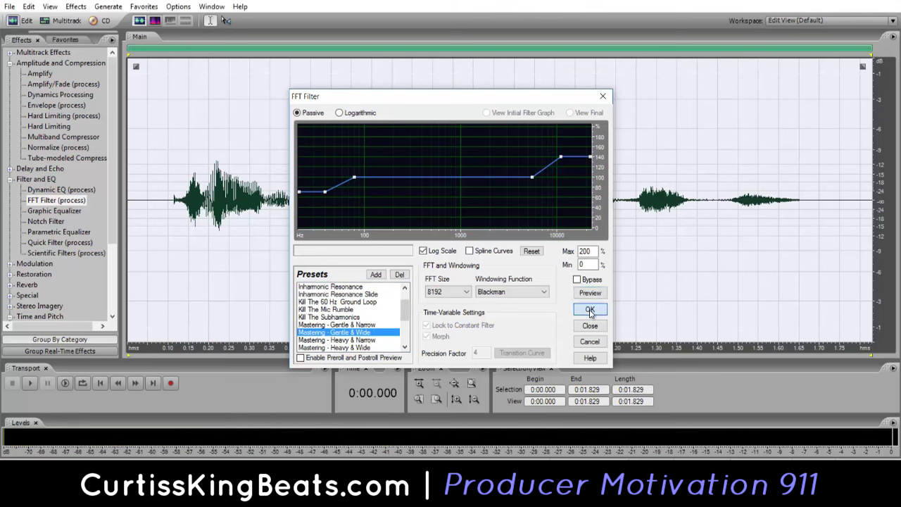
{"action": "left_click", "coordinate": [590, 309]}
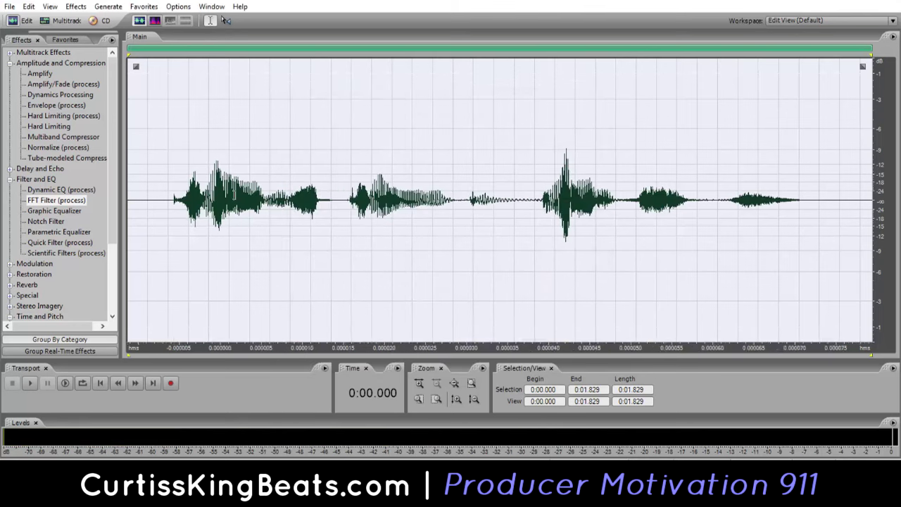
Step: Apply the Graphic Equalizer to the phrase with the Lead Vocal - Presence and Clarity preset and play the result
{"action": "double_click", "coordinate": [60, 212]}
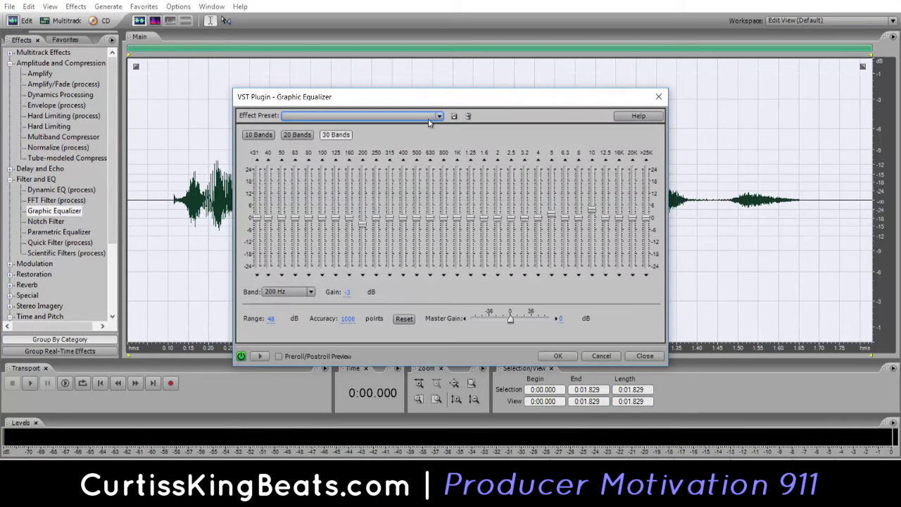
{"action": "left_click", "coordinate": [439, 117]}
{"action": "scroll", "coordinate": [364, 203], "scroll_direction": "down", "scroll_amount": 3}
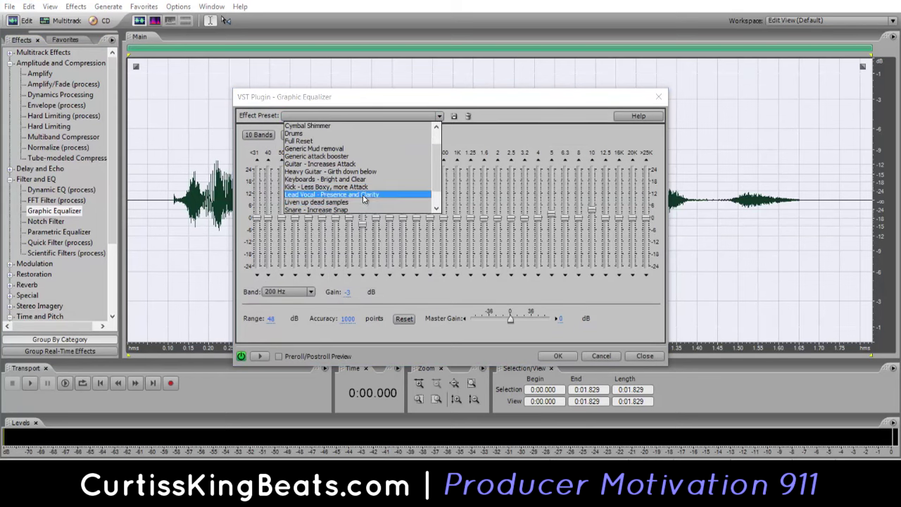
{"action": "left_click", "coordinate": [362, 194]}
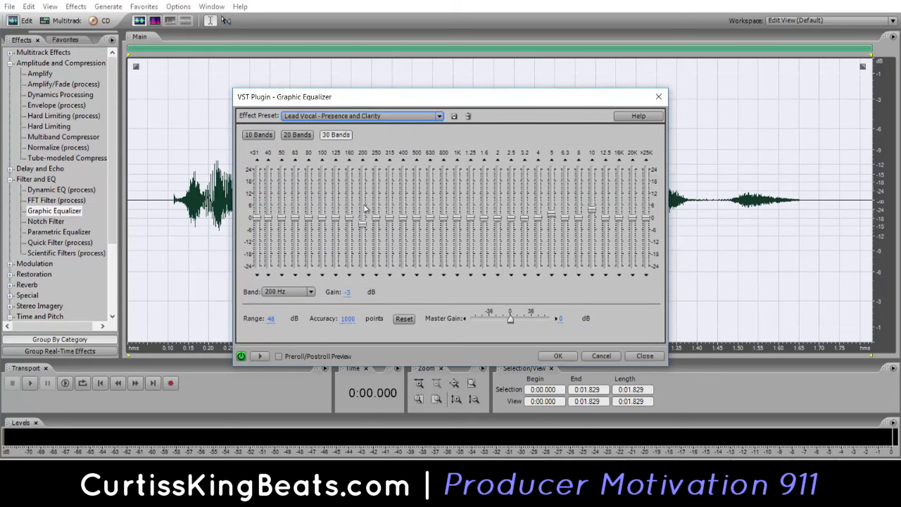
{"action": "left_click", "coordinate": [557, 356]}
{"action": "left_click", "coordinate": [65, 382]}
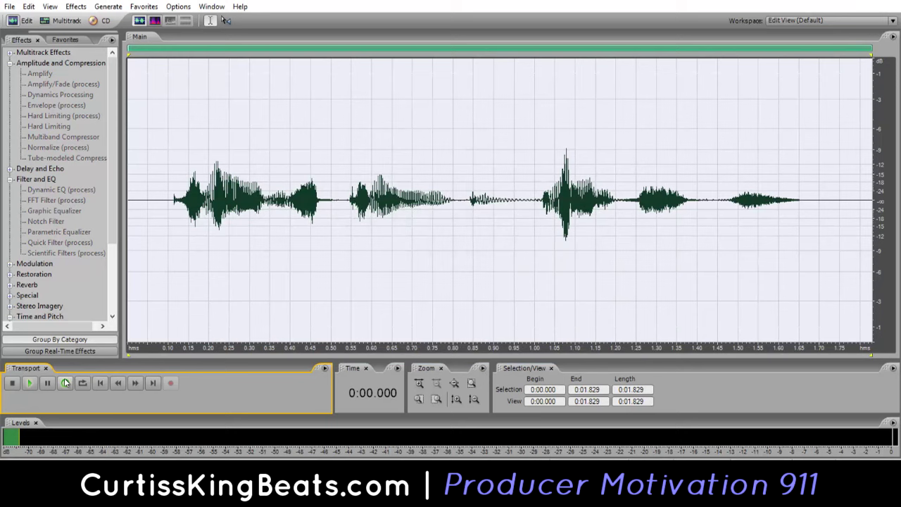
{"action": "left_click", "coordinate": [13, 383]}
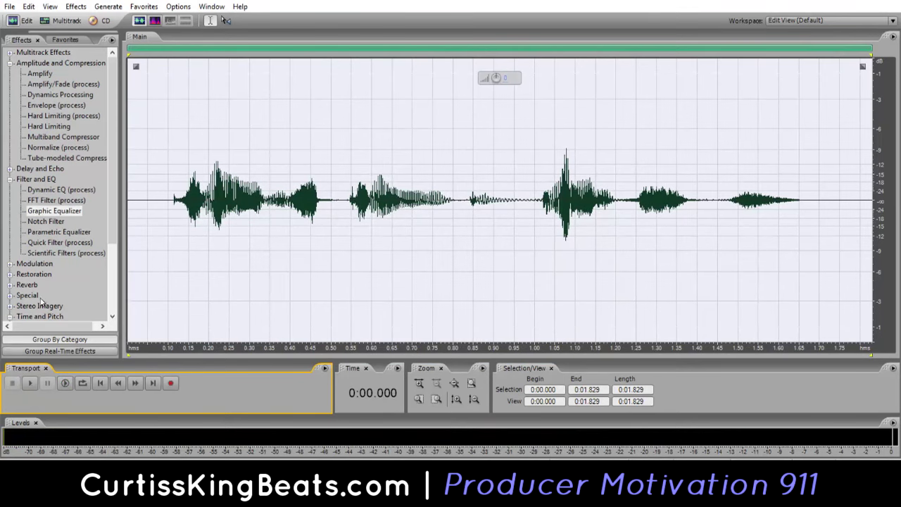
Step: Preview the Parametric Equalizer with the Generic Low-Pass preset and apply it to the phrase
{"action": "double_click", "coordinate": [57, 233]}
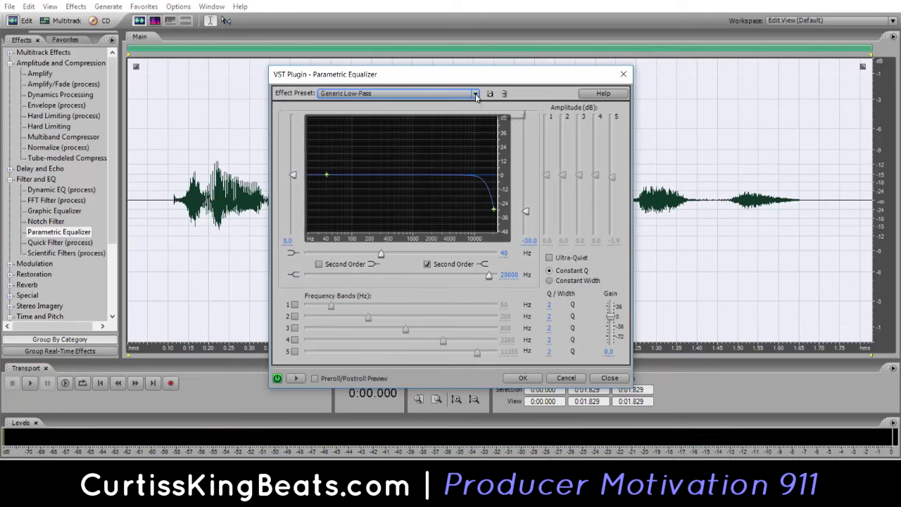
{"action": "left_click", "coordinate": [293, 380]}
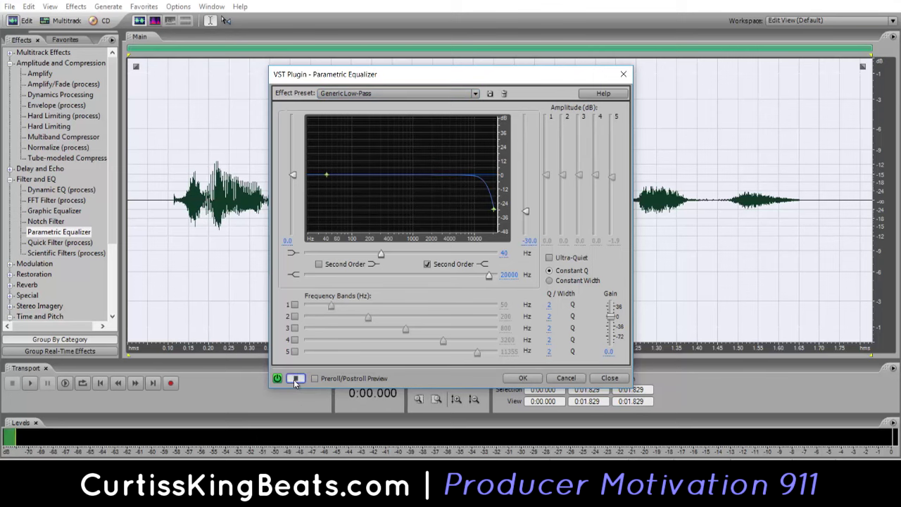
{"action": "left_click", "coordinate": [523, 378]}
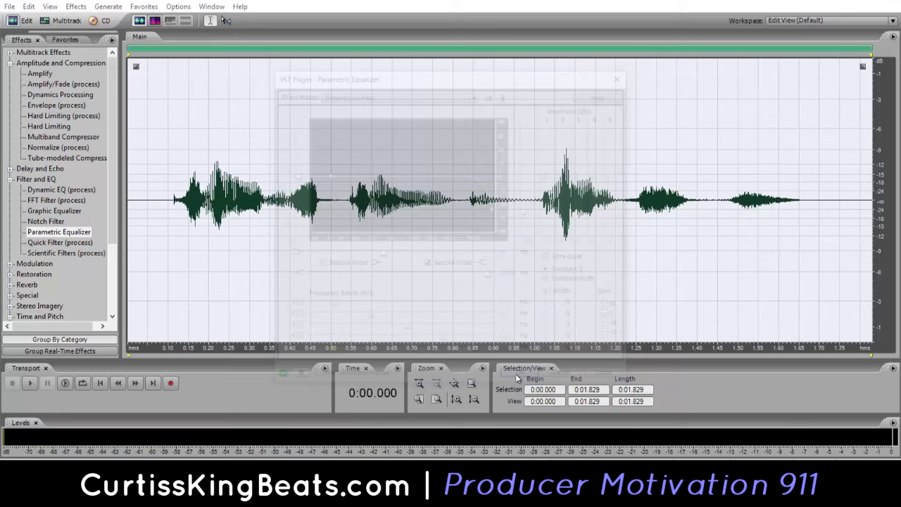
Step: Preview the Stretch effect's Lower Pitch preset at a ratio of 136 and close it without applying it to the phrase
{"action": "scroll", "coordinate": [56, 260], "scroll_direction": "down", "scroll_amount": 3}
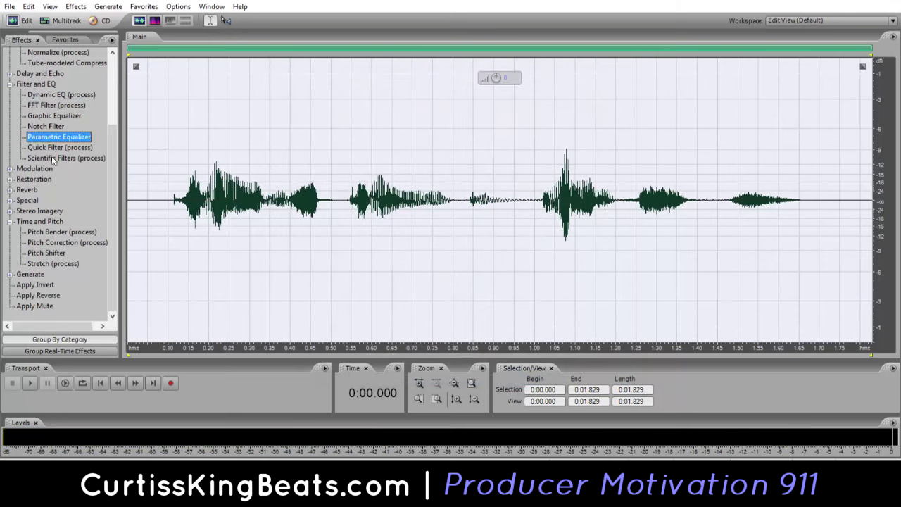
{"action": "double_click", "coordinate": [53, 264]}
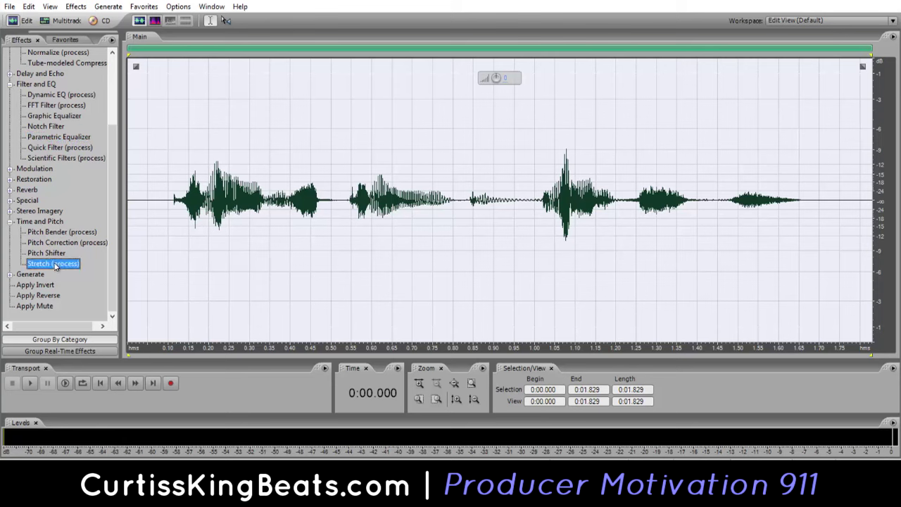
{"action": "left_click", "coordinate": [567, 317]}
{"action": "left_click_drag", "start_coordinate": [338, 186], "coordinate": [334, 188]}
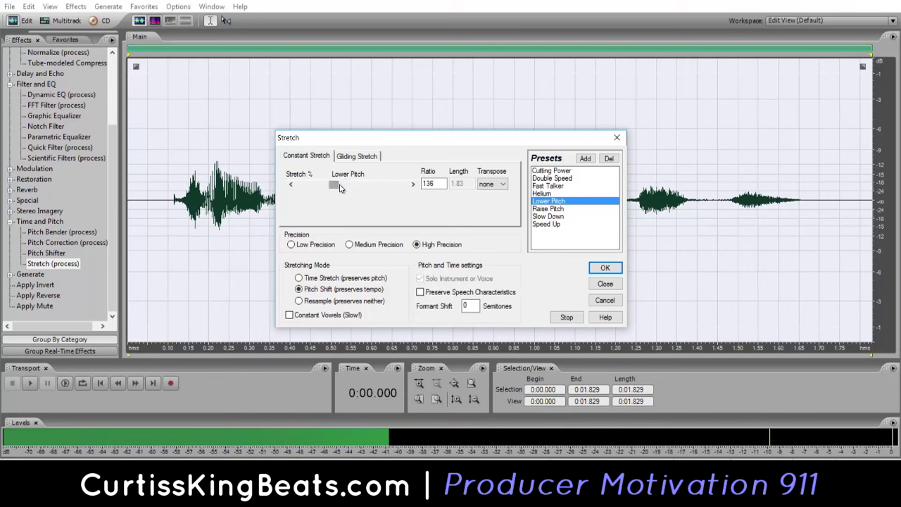
{"action": "left_click", "coordinate": [569, 317]}
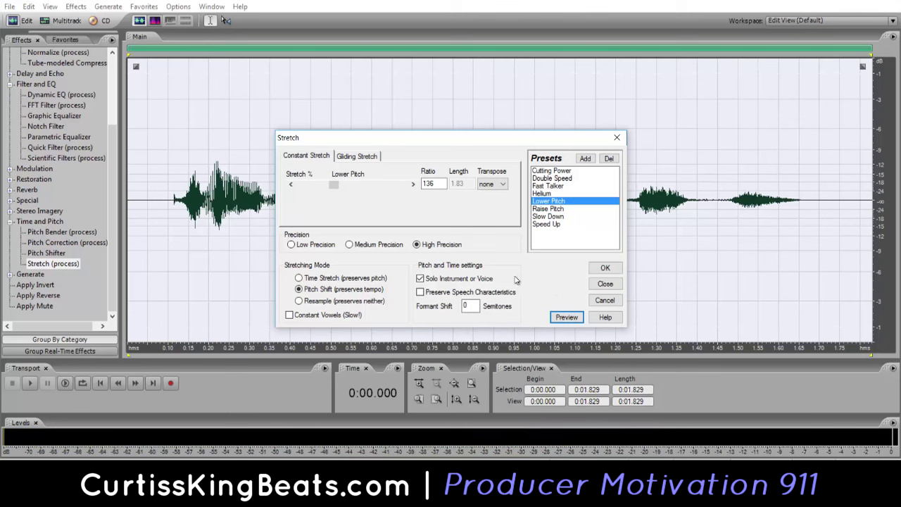
{"action": "left_click", "coordinate": [604, 284]}
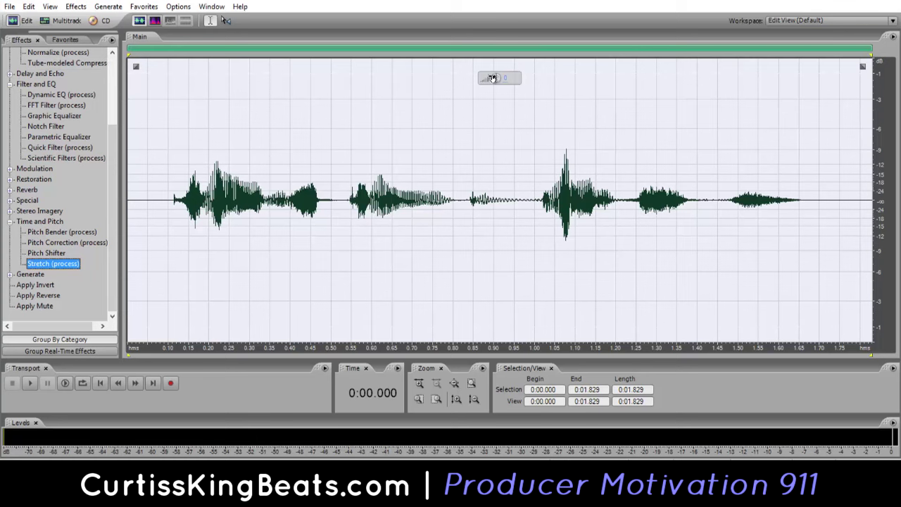
Step: Play the phrase, raise its volume by about 2 dB, and play it again
{"action": "left_click", "coordinate": [65, 384]}
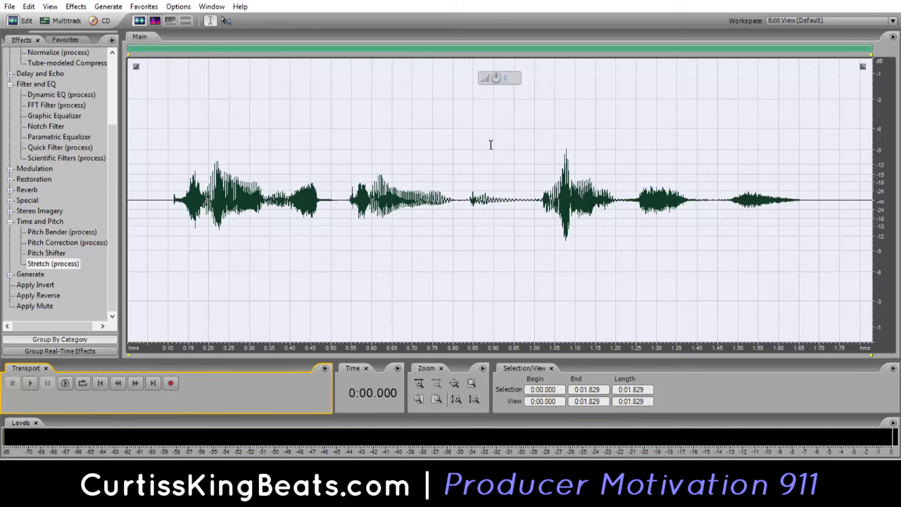
{"action": "left_click_drag", "start_coordinate": [496, 83], "coordinate": [496, 78]}
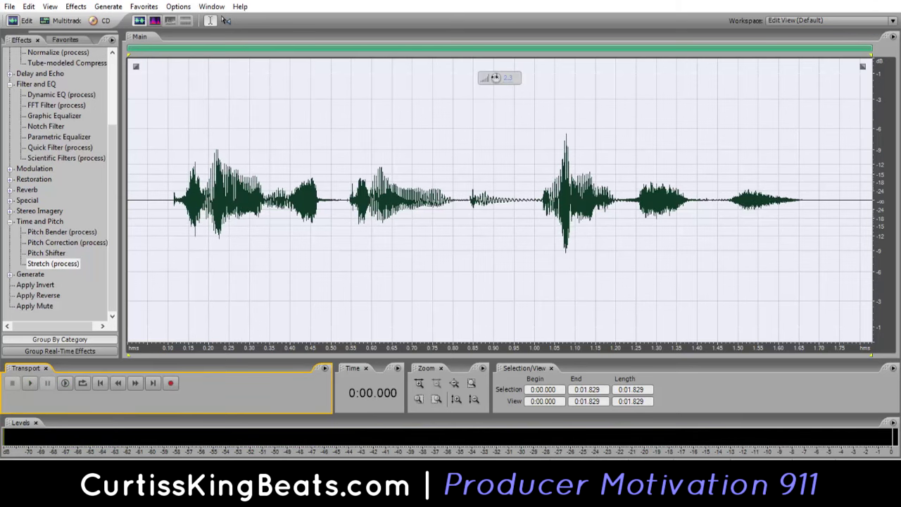
{"action": "left_click", "coordinate": [66, 384]}
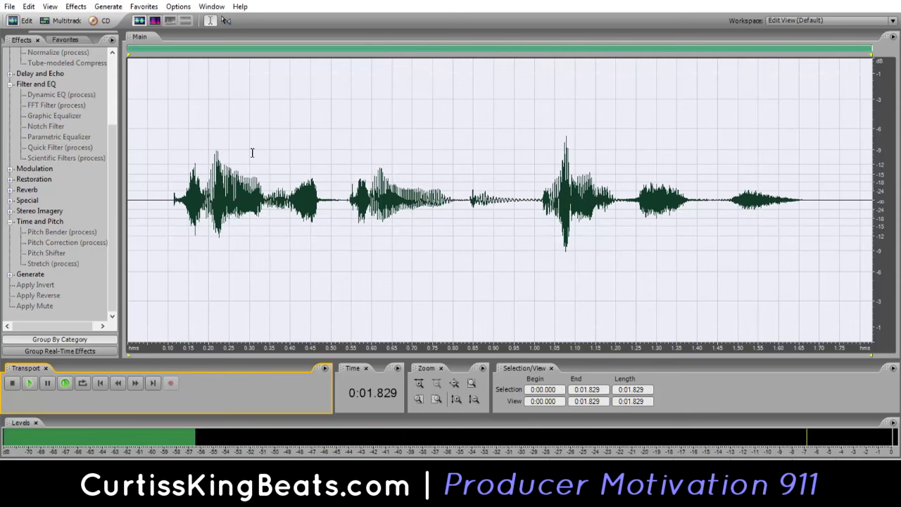
Step: In the multitrack session, replace the original recording on Track 1 with the processed Track 1_001 (2) phrase at the start
{"action": "left_click", "coordinate": [42, 22]}
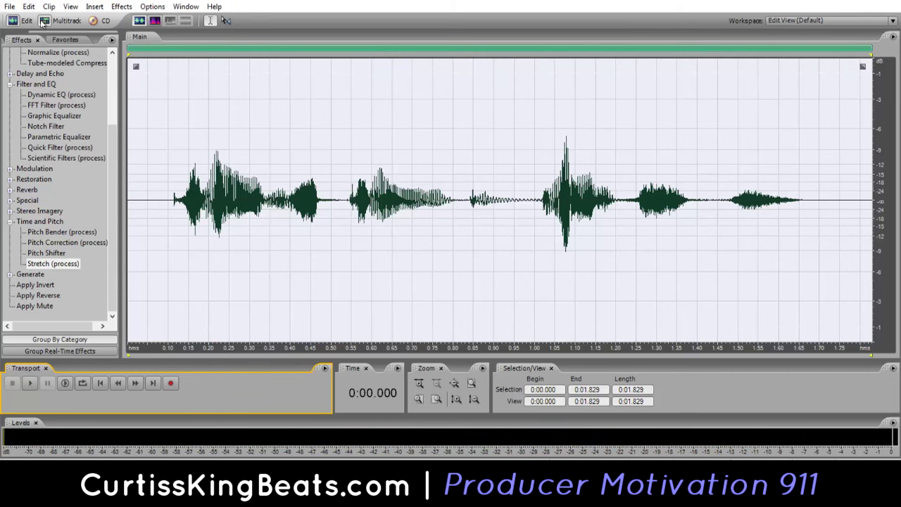
{"action": "scroll", "coordinate": [265, 45], "scroll_direction": "down", "scroll_amount": 7}
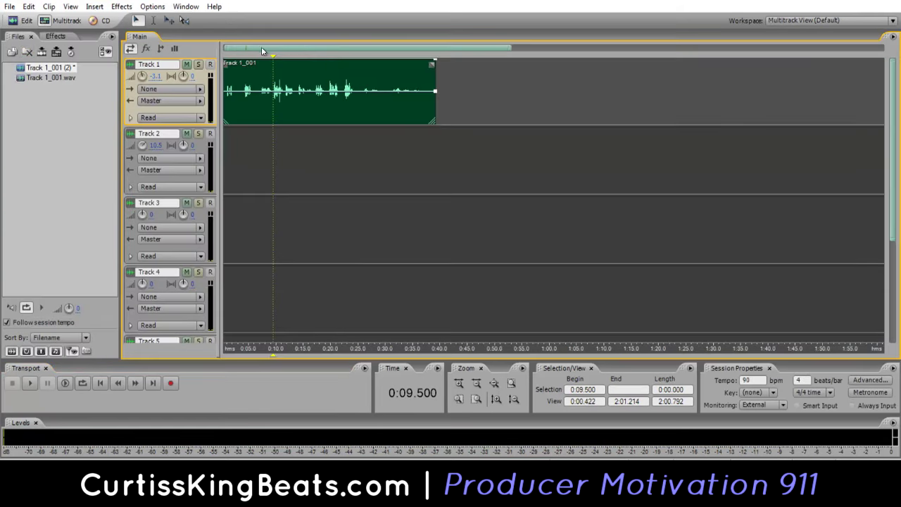
{"action": "right_click", "coordinate": [254, 79]}
{"action": "left_click", "coordinate": [285, 127]}
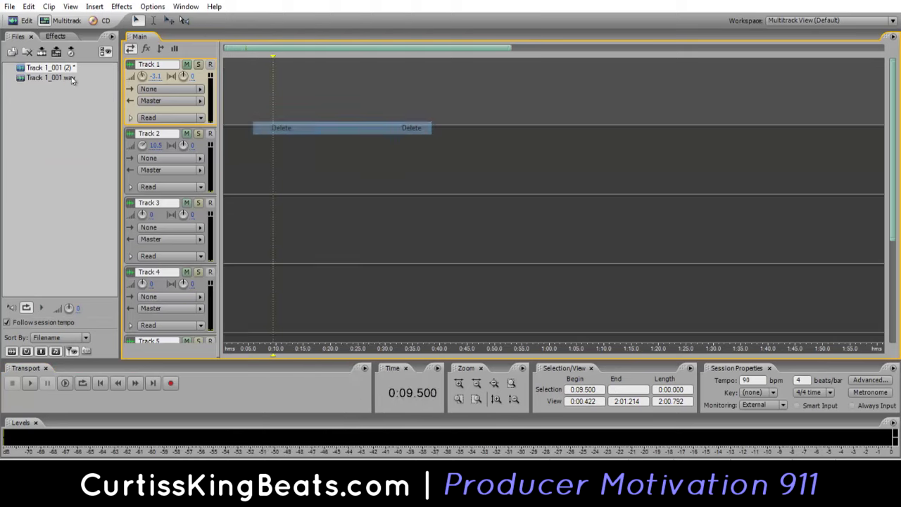
{"action": "left_click_drag", "start_coordinate": [32, 69], "coordinate": [243, 66]}
{"action": "scroll", "coordinate": [248, 49], "scroll_direction": "up", "scroll_amount": 2}
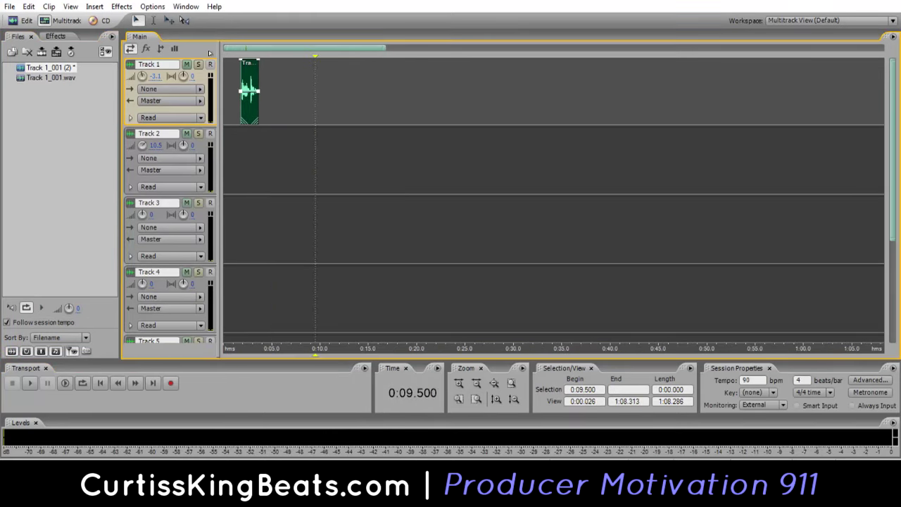
Step: Rename the phrase clip on Track 1 in its clip properties to the producer's name followed by PRO (TAG)
{"action": "right_click", "coordinate": [232, 90]}
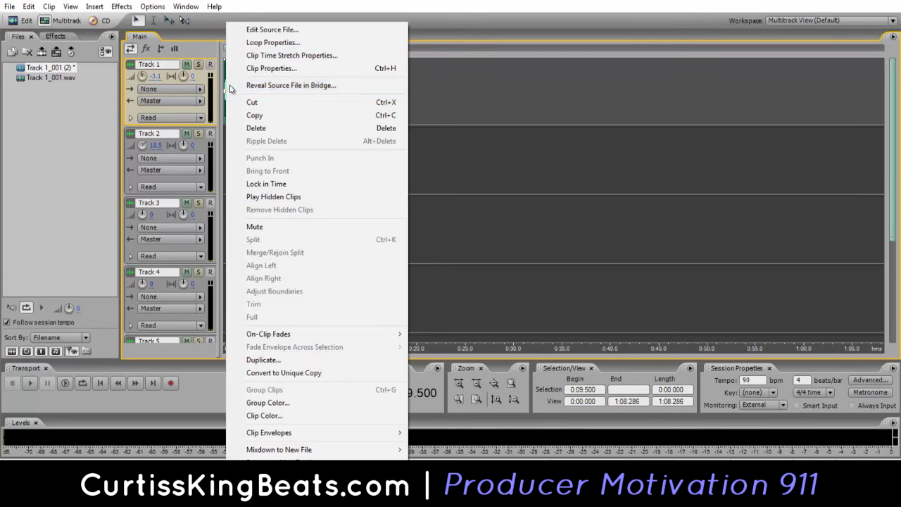
{"action": "left_click", "coordinate": [247, 68]}
{"action": "left_click_drag", "start_coordinate": [325, 138], "coordinate": [132, 137]}
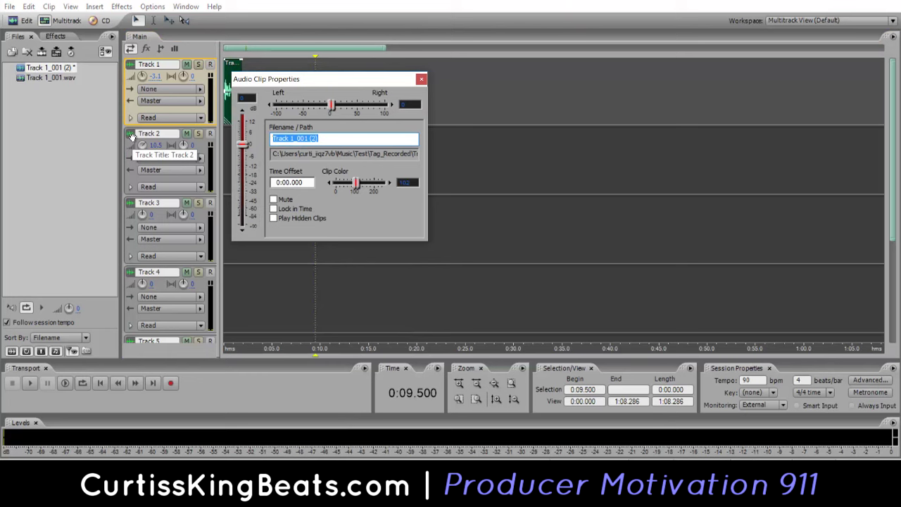
{"action": "type", "text": "CURTISS KING"}
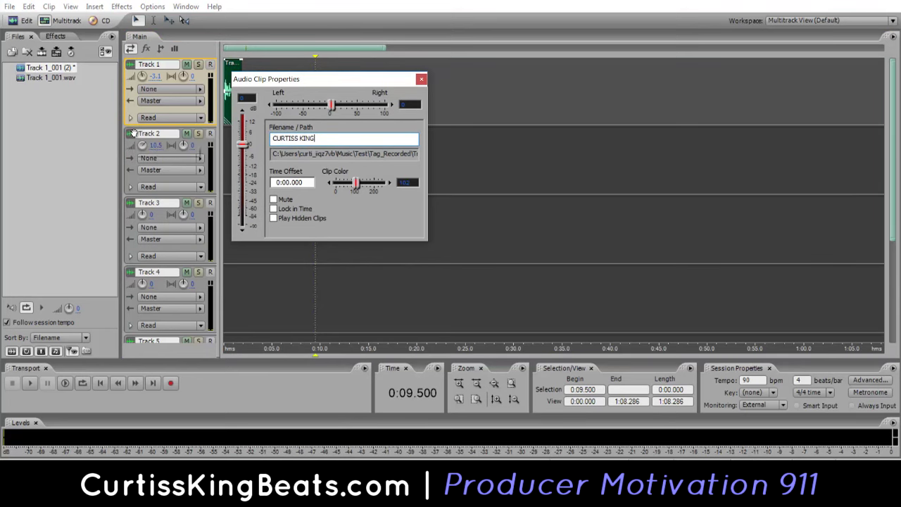
{"action": "type", "text": " PRO (TAG)"}
{"action": "key", "text": "Return"}
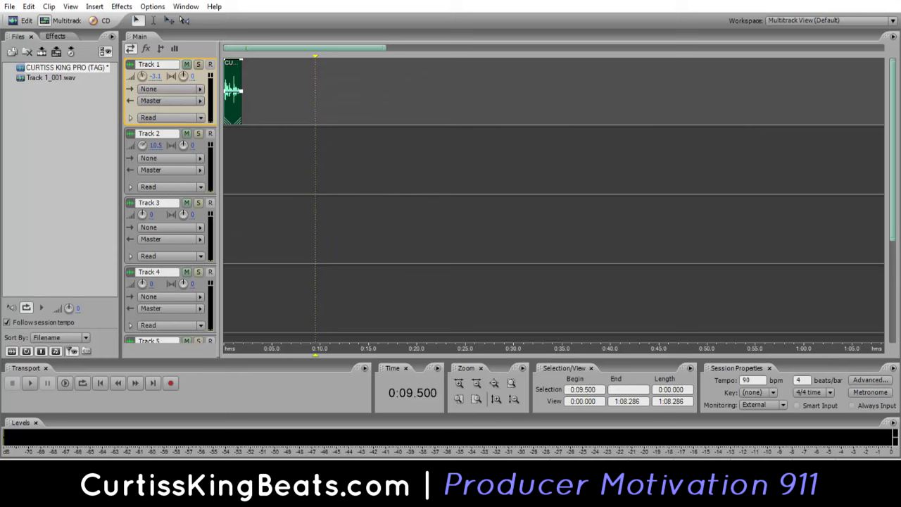
{"action": "scroll", "coordinate": [349, 50], "scroll_direction": "up", "scroll_amount": 2}
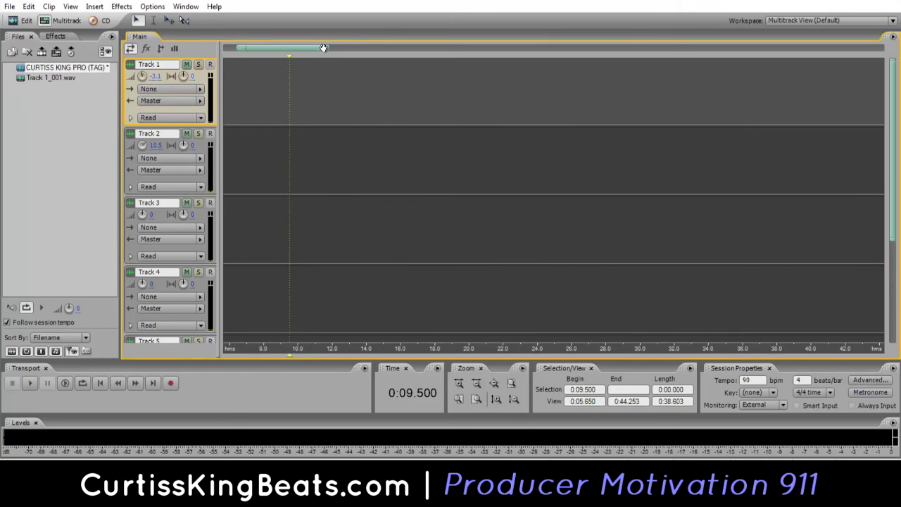
{"action": "left_click_drag", "start_coordinate": [324, 49], "coordinate": [254, 50]}
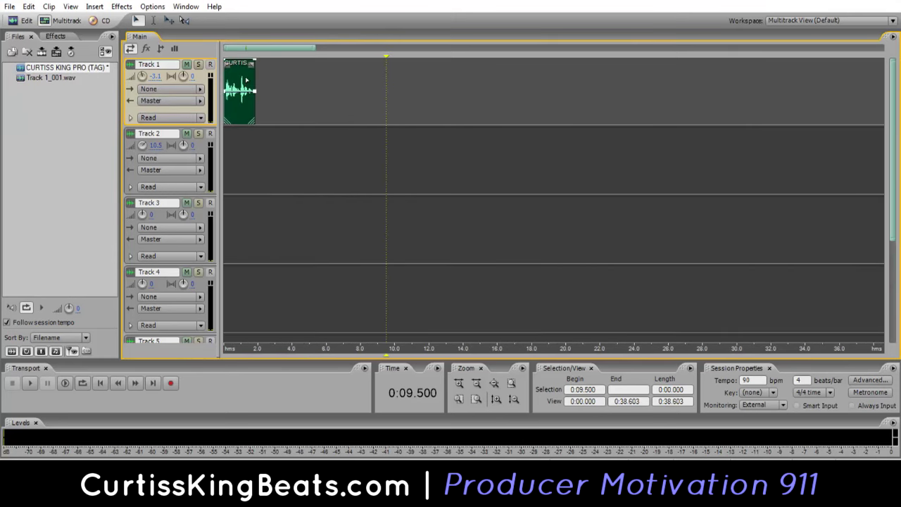